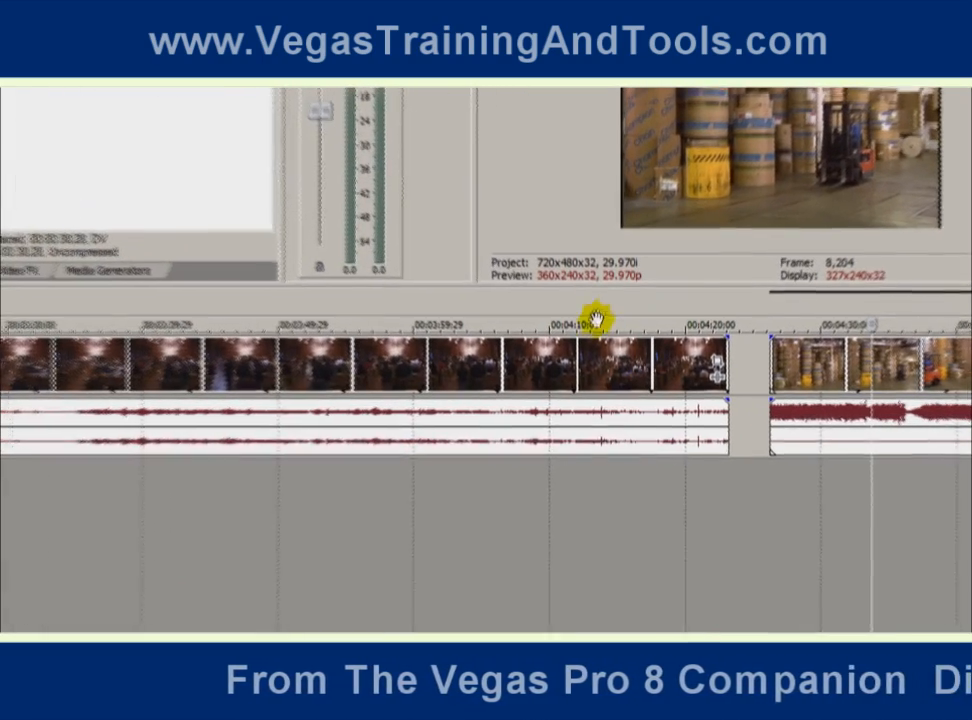
Step: Make a time selection from just before the end of the wedding clip to about 00:04:49;29 in the warehouse clip
drag(602, 320, 191, 330)
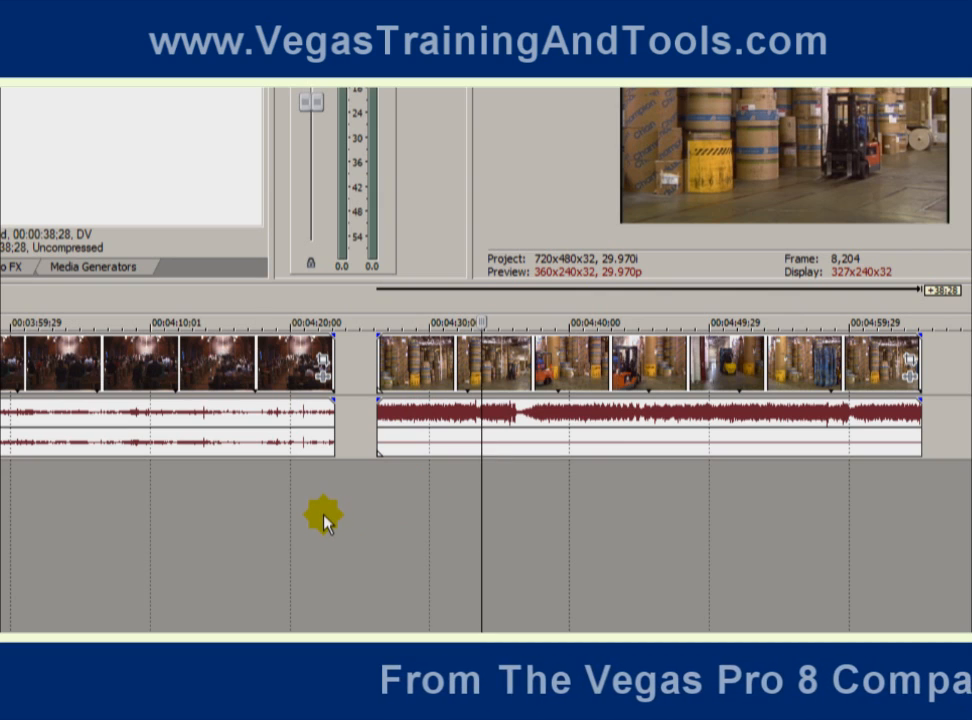
drag(321, 516, 584, 518)
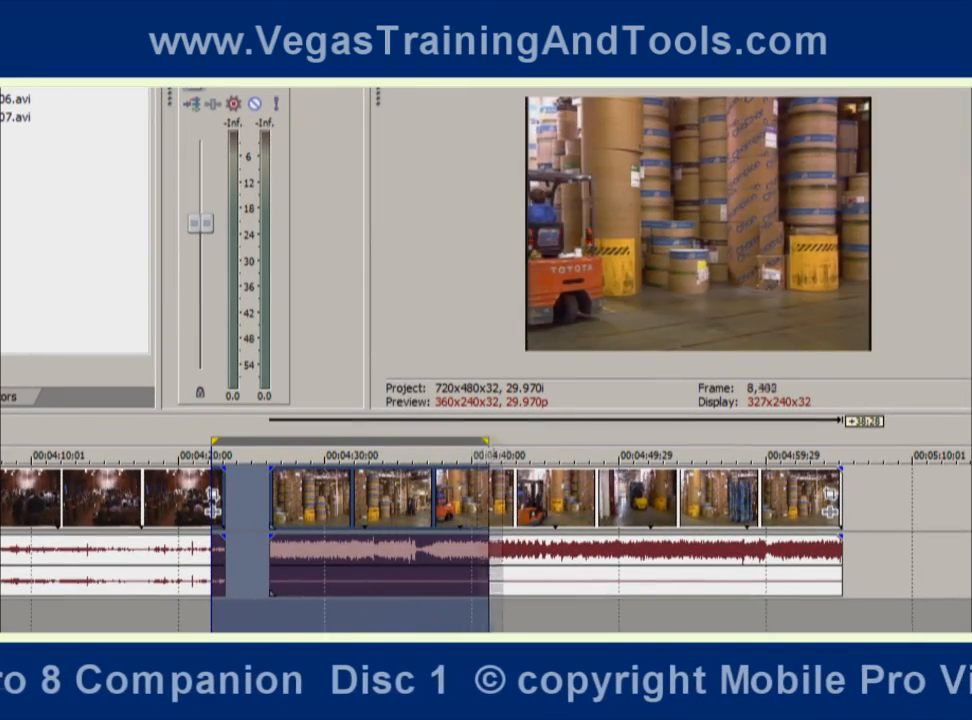
drag(488, 518, 618, 518)
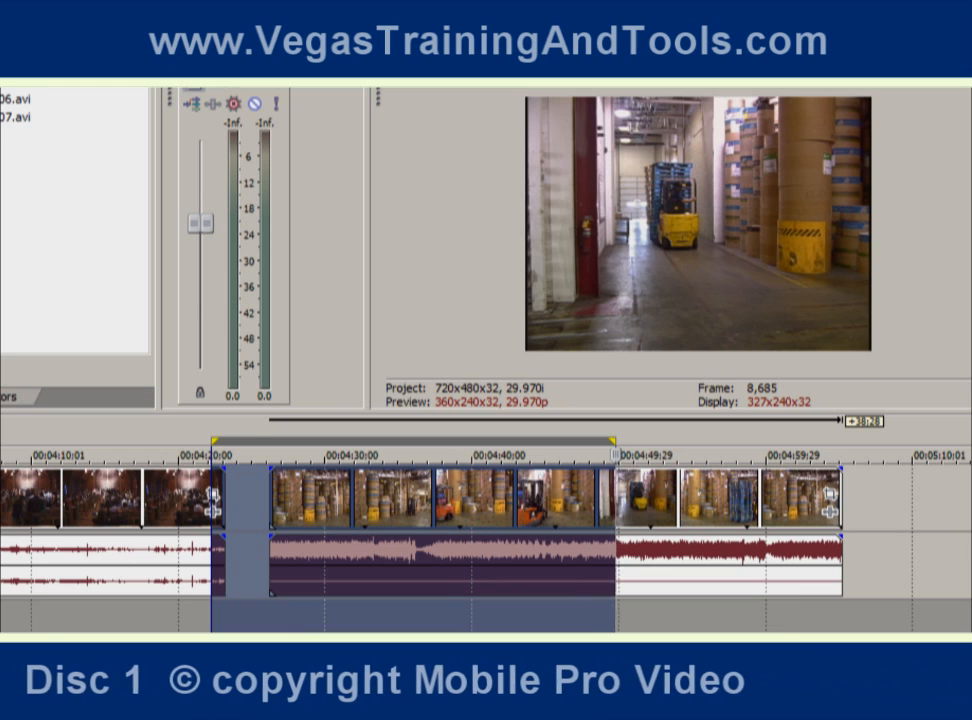
Step: Select the warehouse clip with the cursor just past 00:04:30;00 and preview a few seconds from there
click(301, 614)
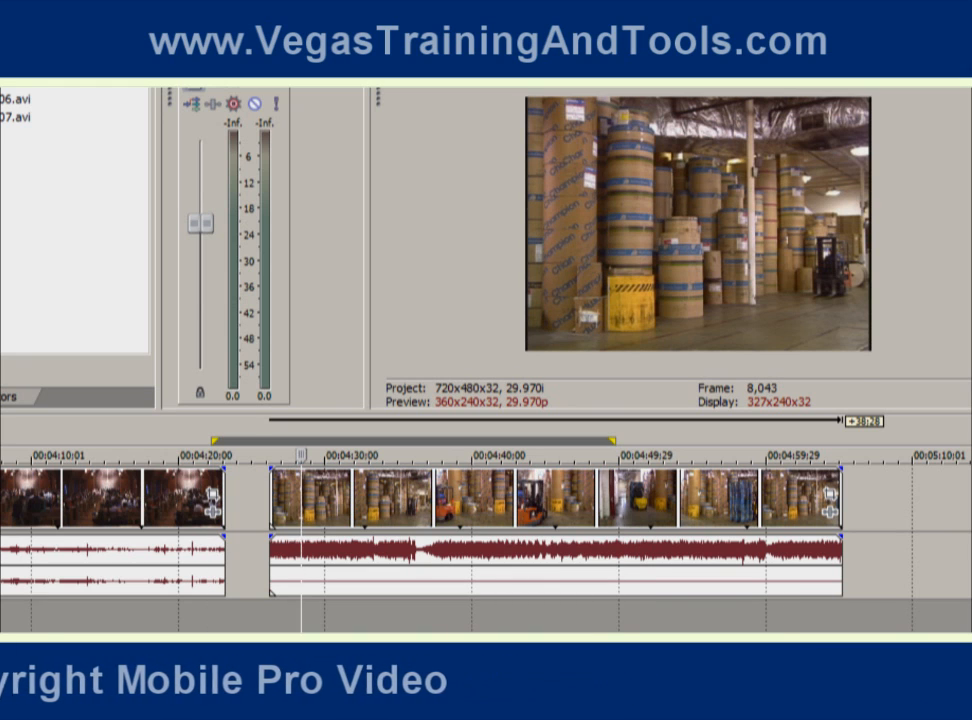
click(321, 575)
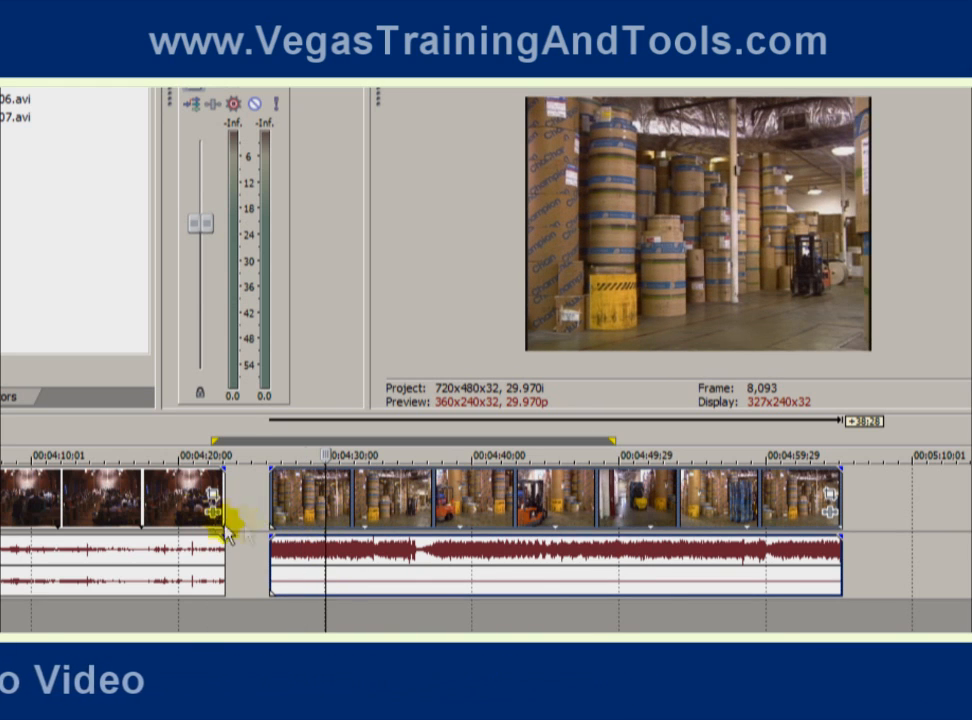
click(250, 511)
click(351, 507)
click(350, 428)
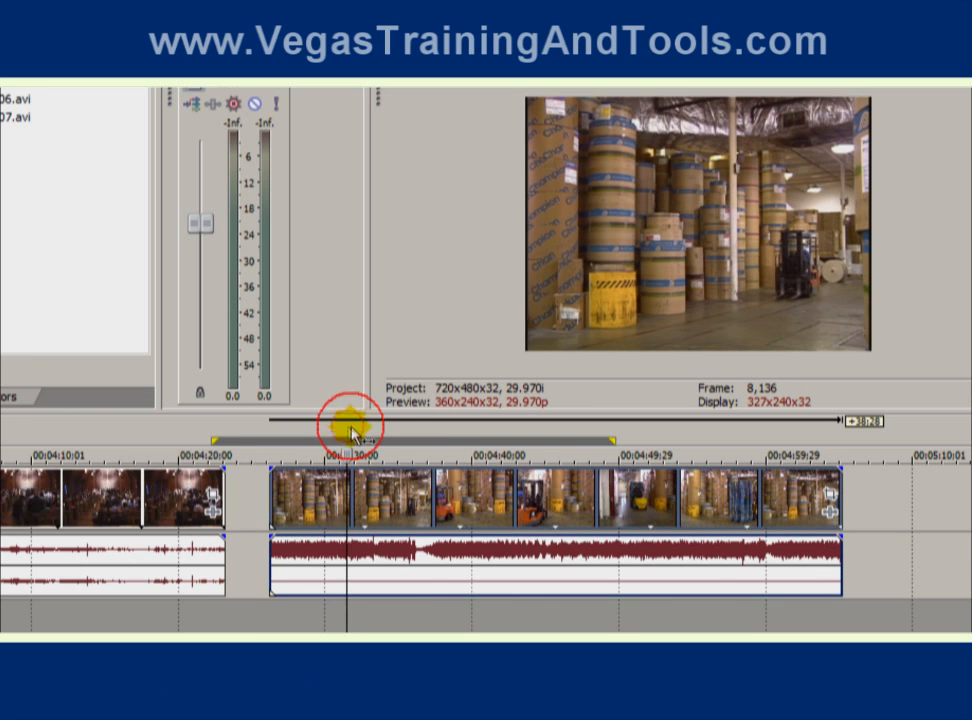
click(335, 645)
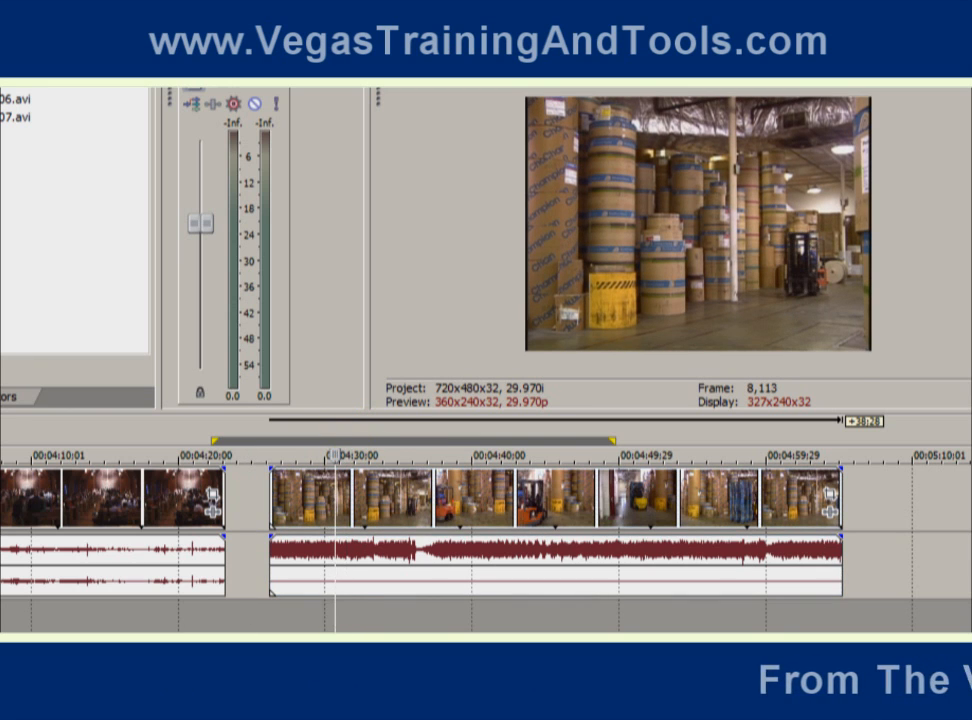
click(336, 497)
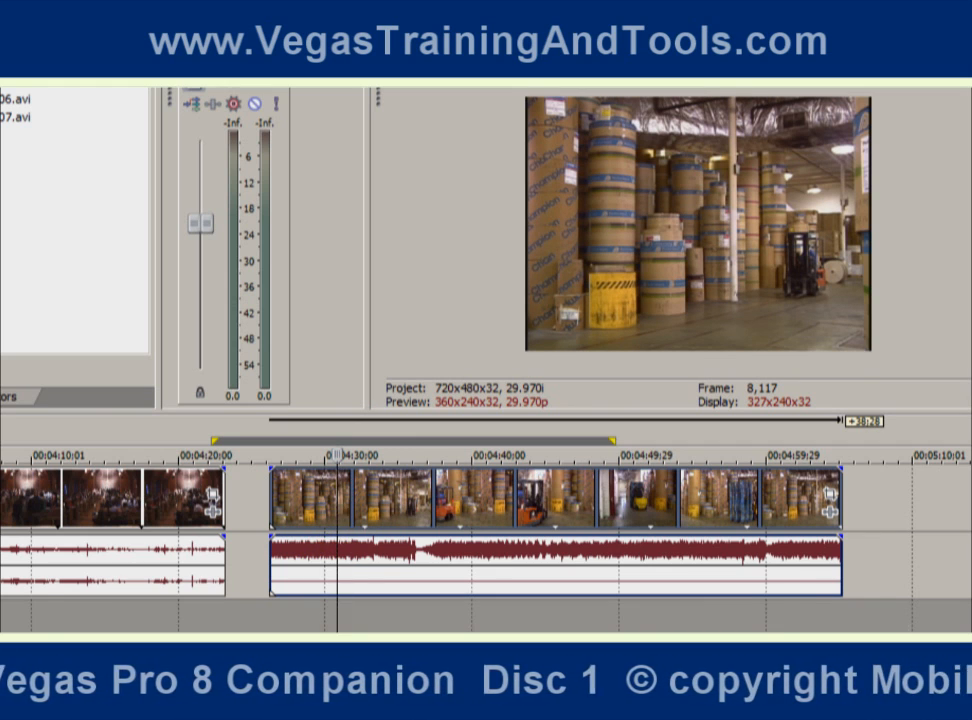
key(space)
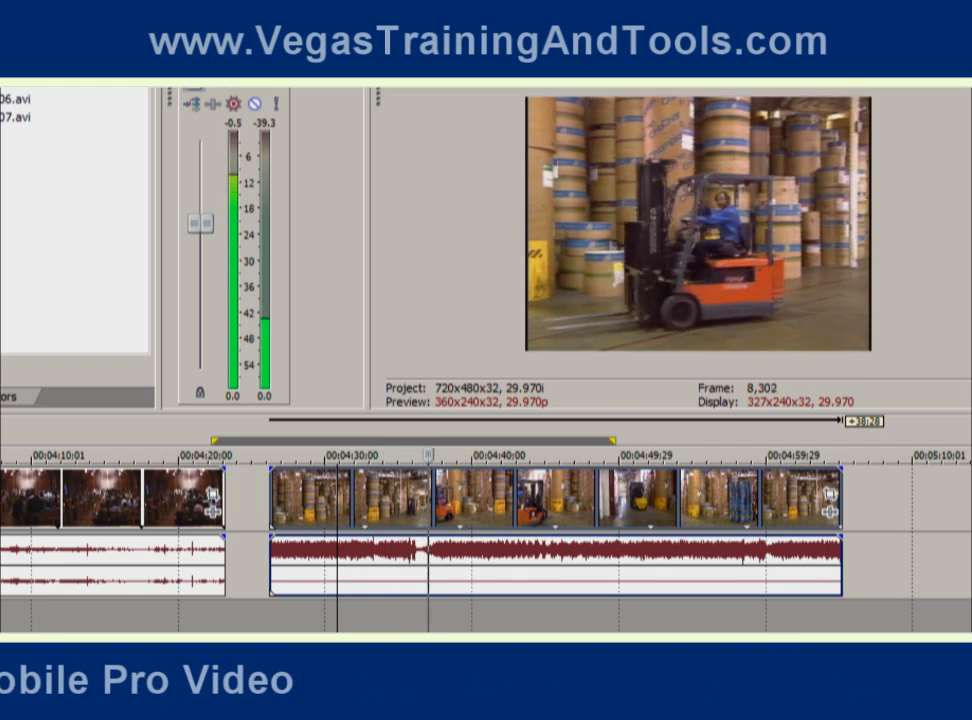
key(space)
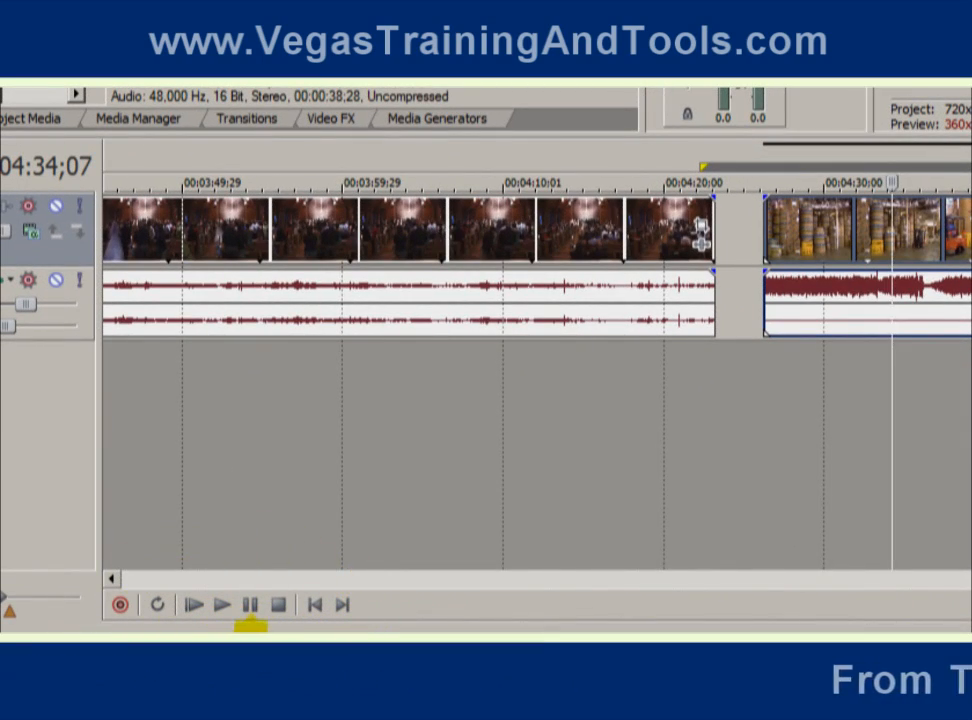
Step: Play, pause and stop from the current cursor, and move the cursor to the project's start and to its end
click(222, 606)
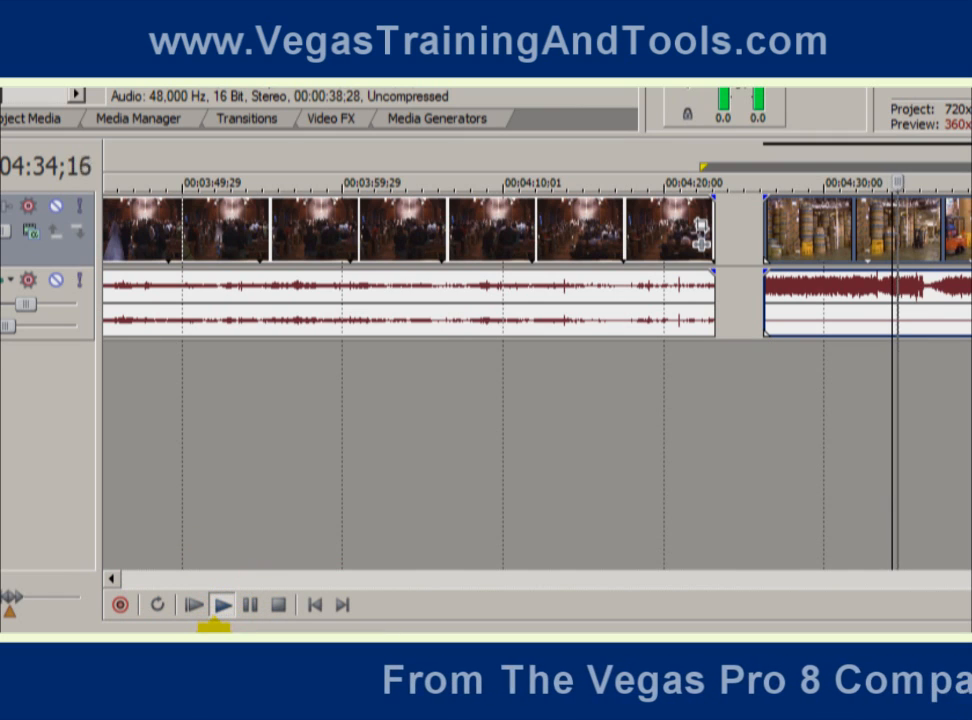
click(248, 606)
click(280, 606)
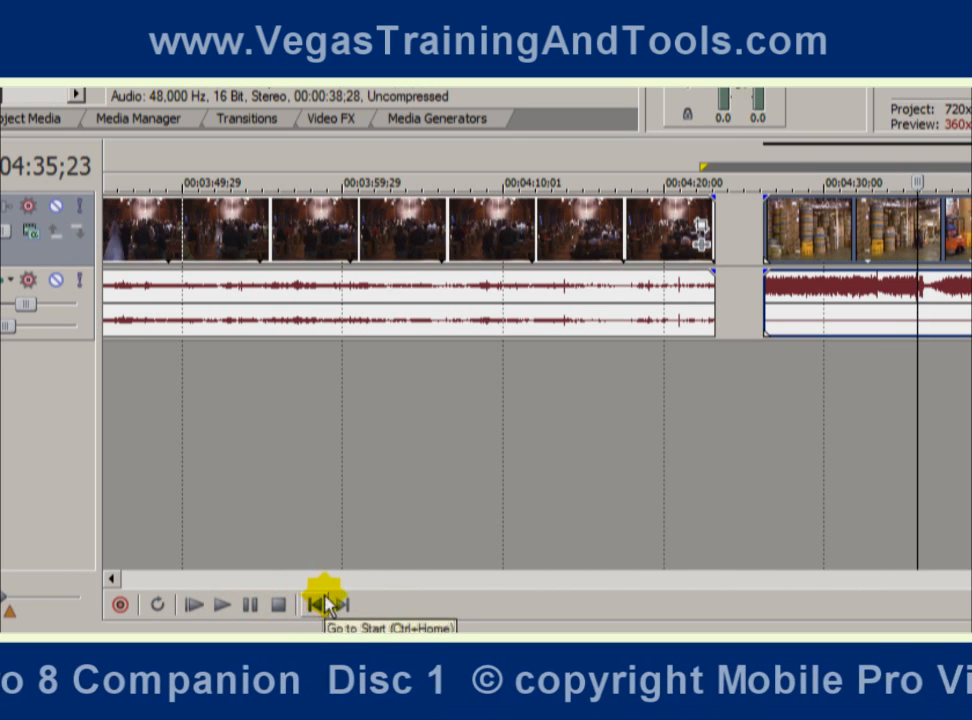
click(316, 605)
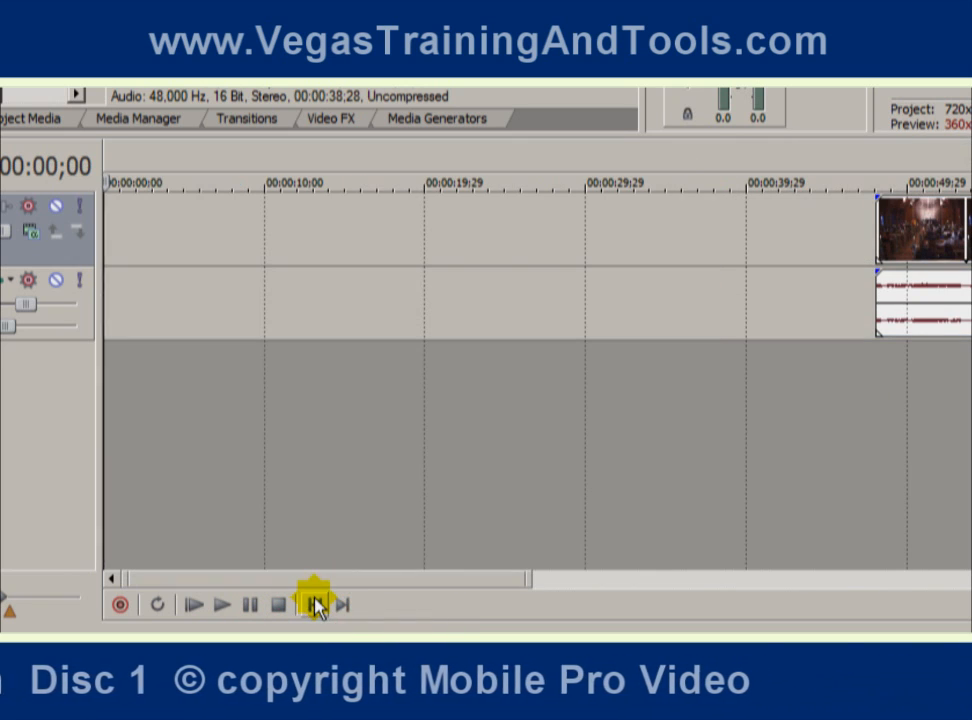
click(342, 605)
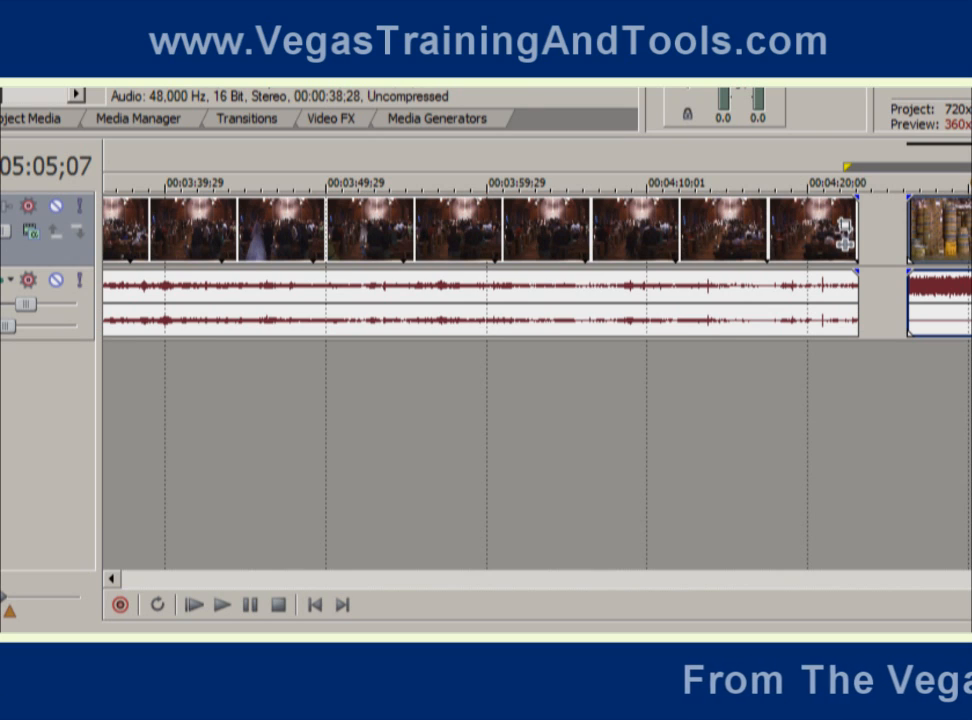
Step: Play the wedding clip and jump playback forward along the timeline to the beginning of the warehouse clip
click(182, 397)
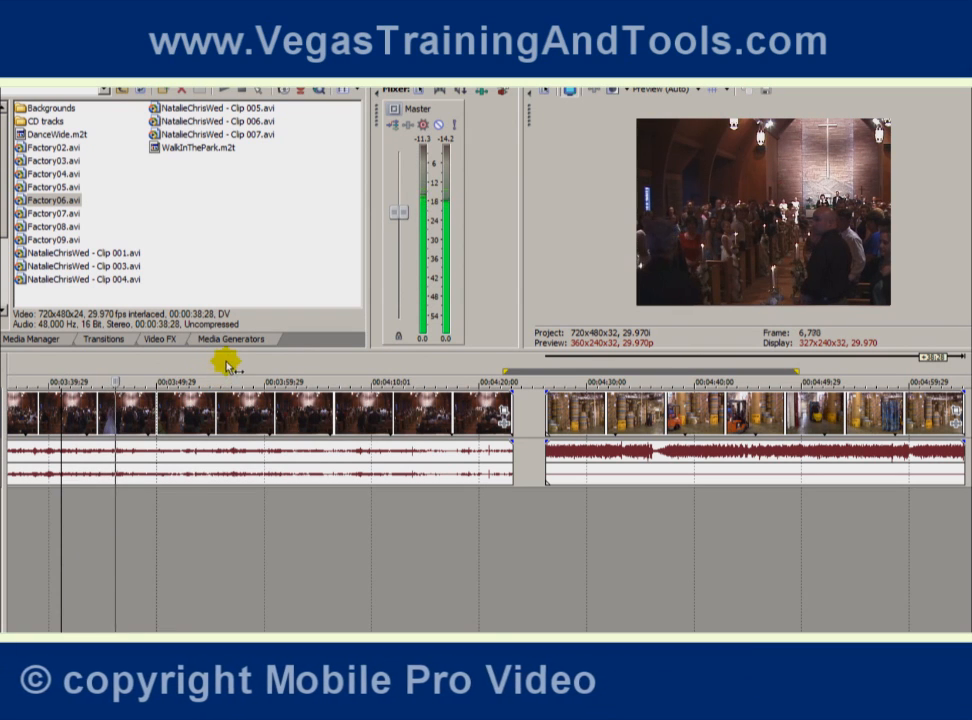
click(236, 364)
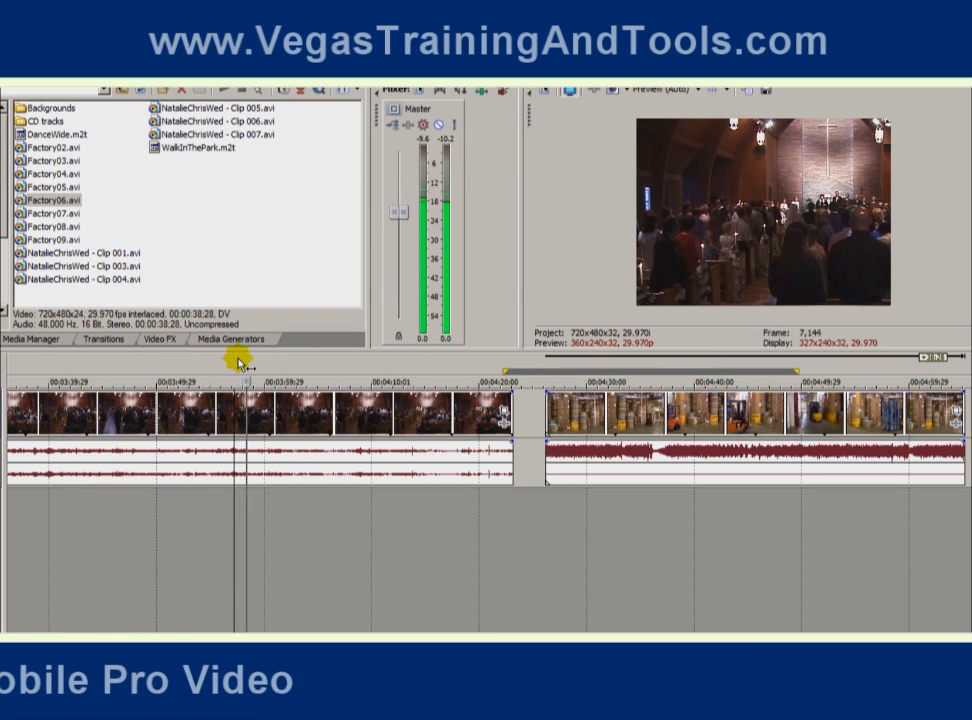
click(381, 366)
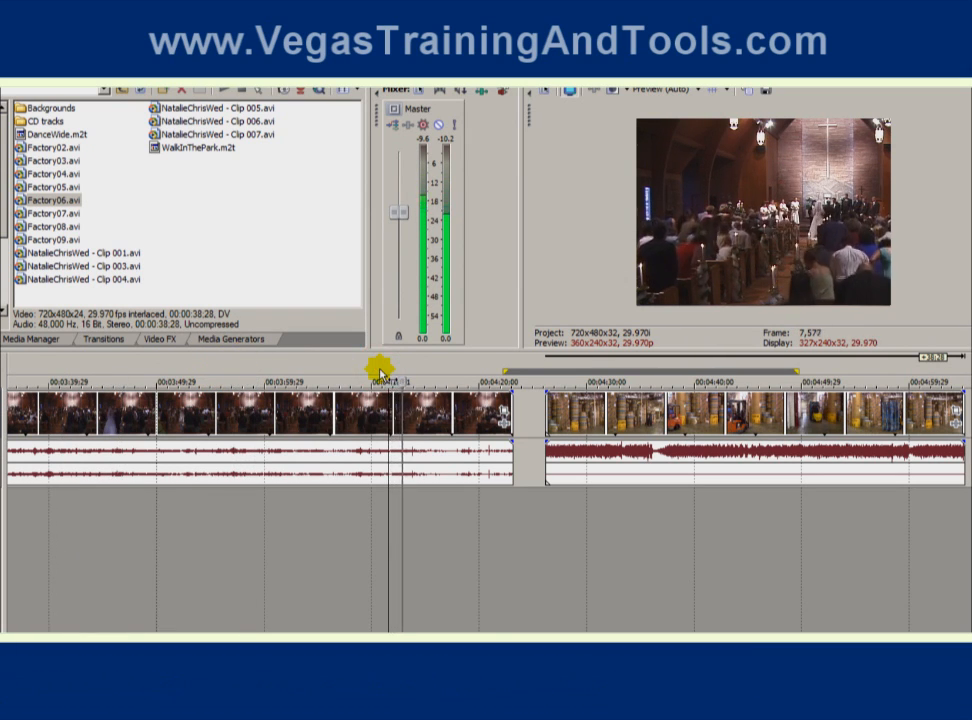
click(553, 364)
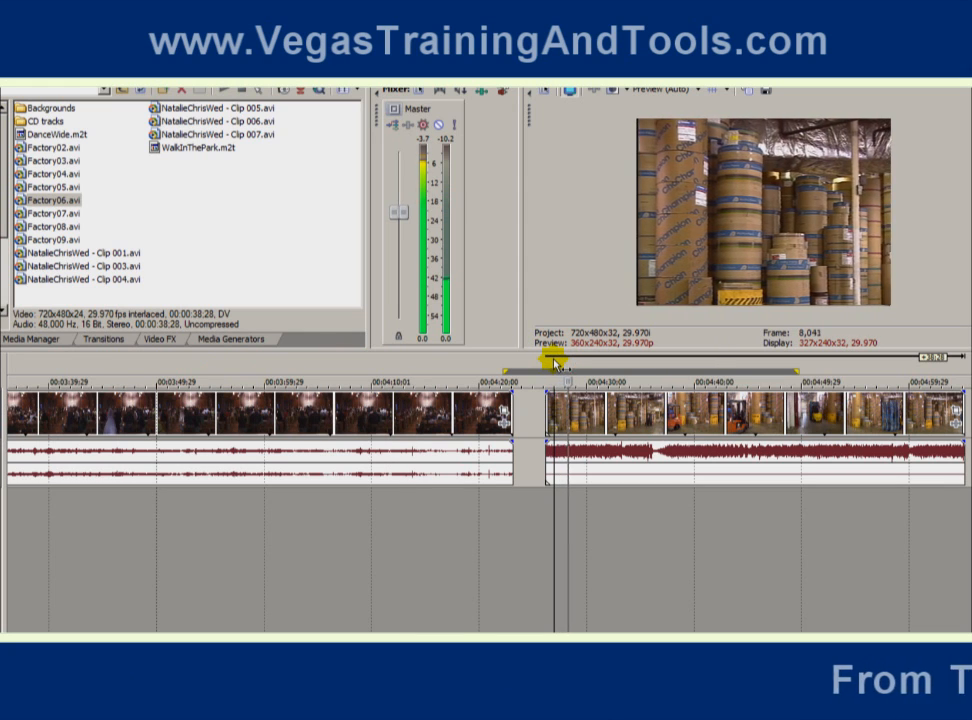
Step: Restart playback from several points across the wedding and warehouse clips, and stop it at the middle of the warehouse clip
click(182, 411)
click(323, 573)
click(476, 572)
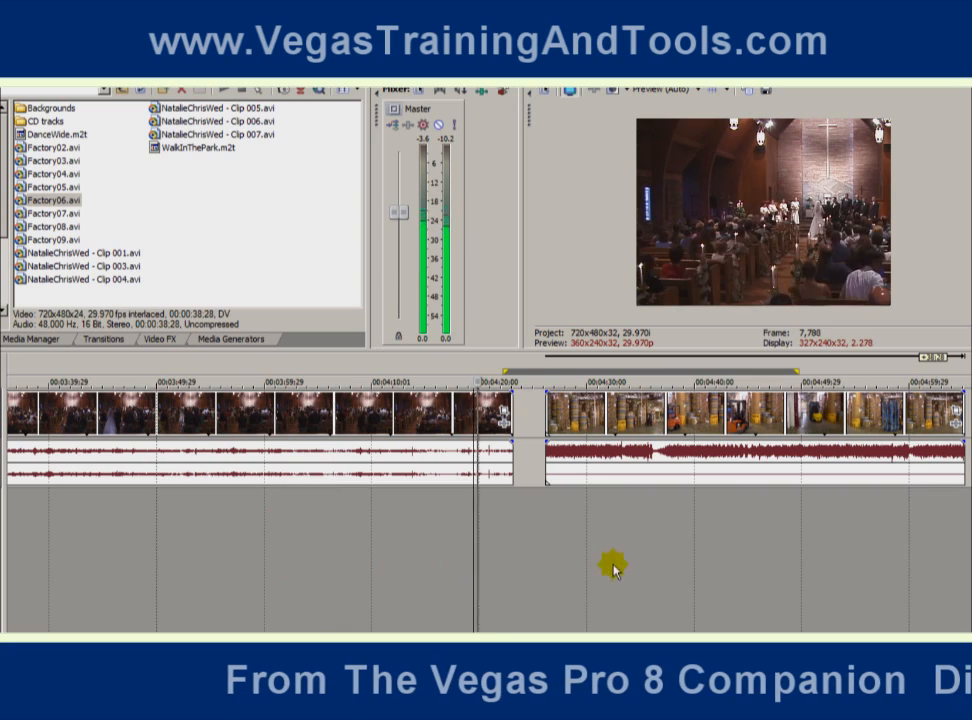
click(615, 569)
click(737, 568)
key(space)
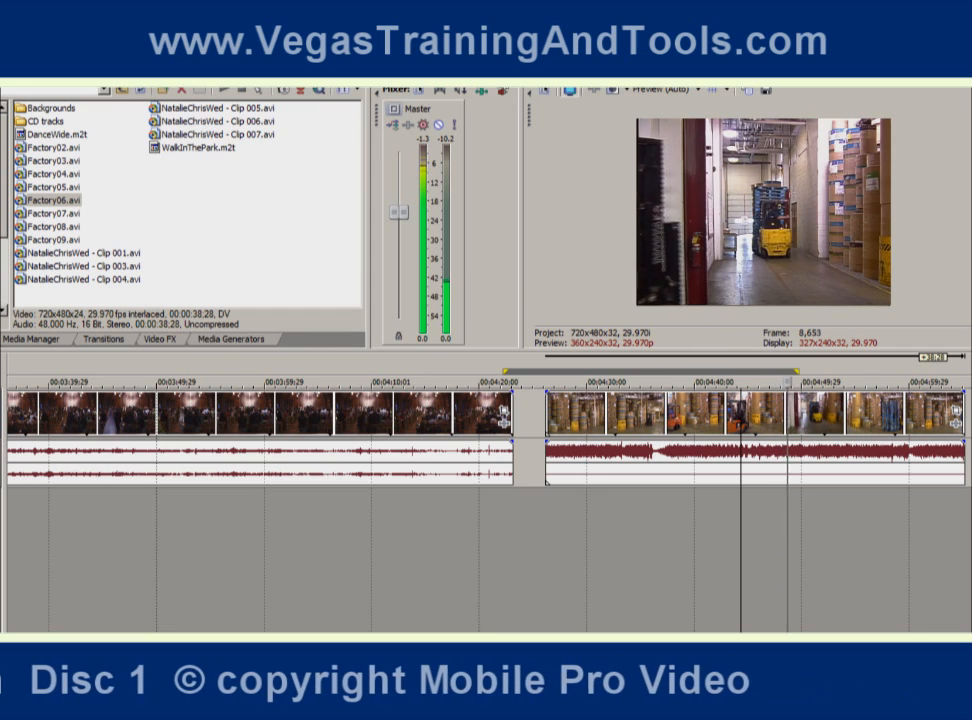
key(space)
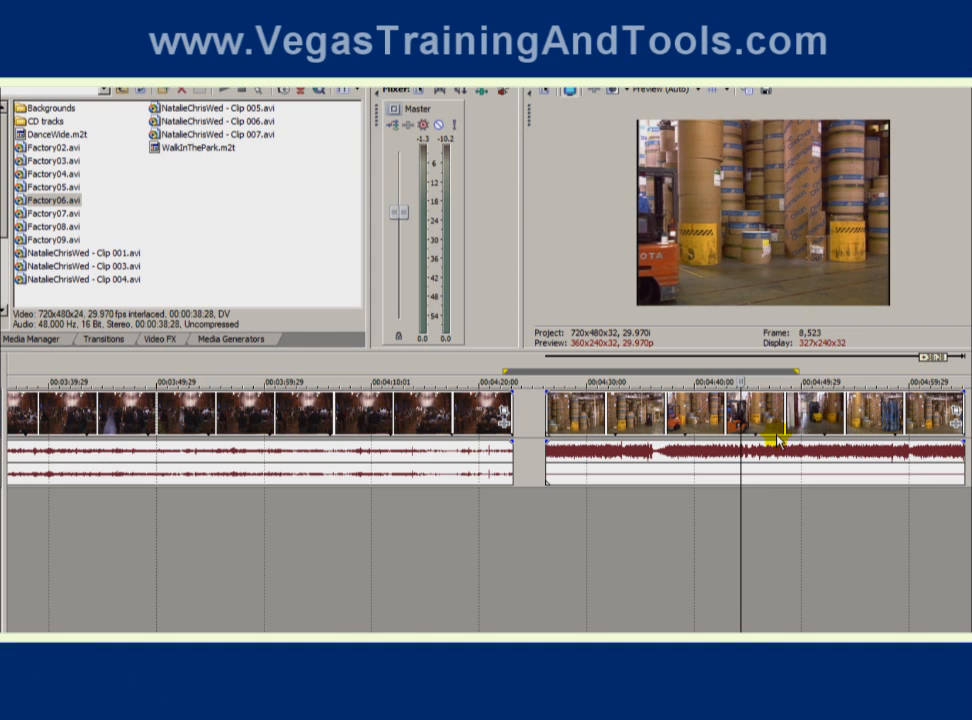
Step: Shift the warehouse and wedding clips slightly later, and set the time selection to the warehouse clip's full length
mouse_move(644, 424)
mouse_down()
mouse_move(752, 402)
mouse_move(634, 410)
mouse_move(682, 412)
mouse_move(652, 415)
mouse_up()
mouse_move(366, 420)
mouse_down()
mouse_move(400, 420)
mouse_move(381, 420)
mouse_up()
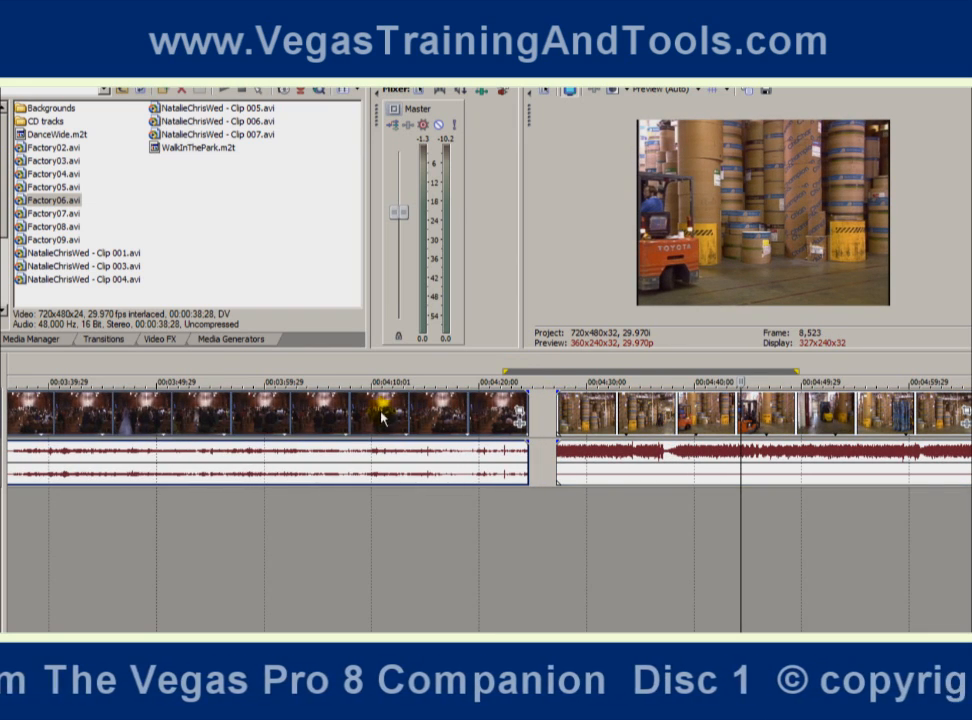
double_click(615, 420)
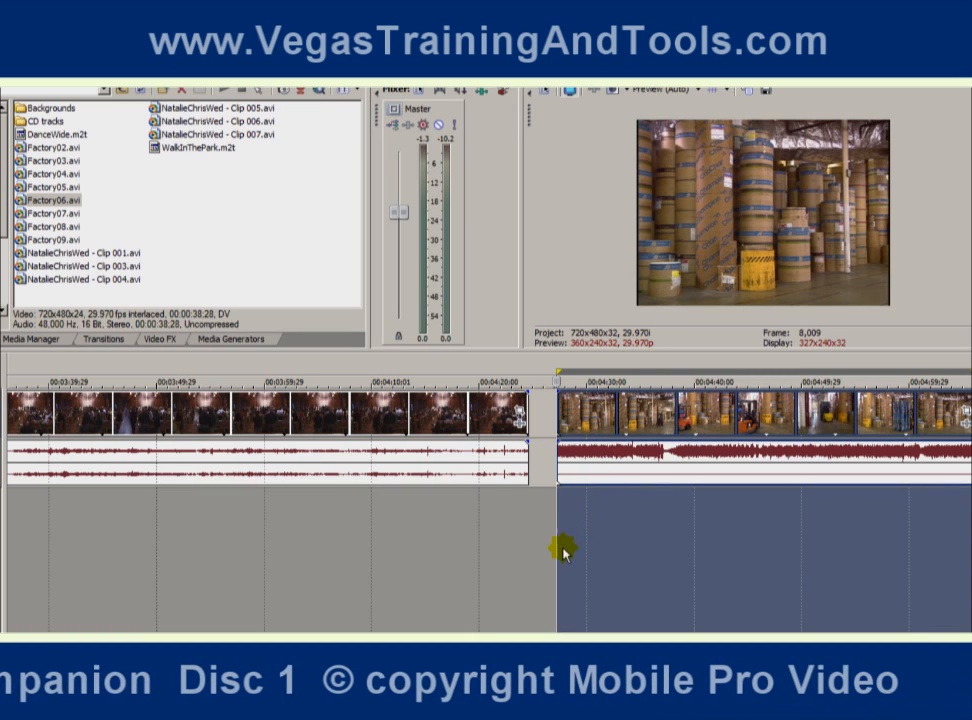
Step: Try moving the warehouse video onto a new track below the audio, and undo the move
drag(585, 410, 570, 570)
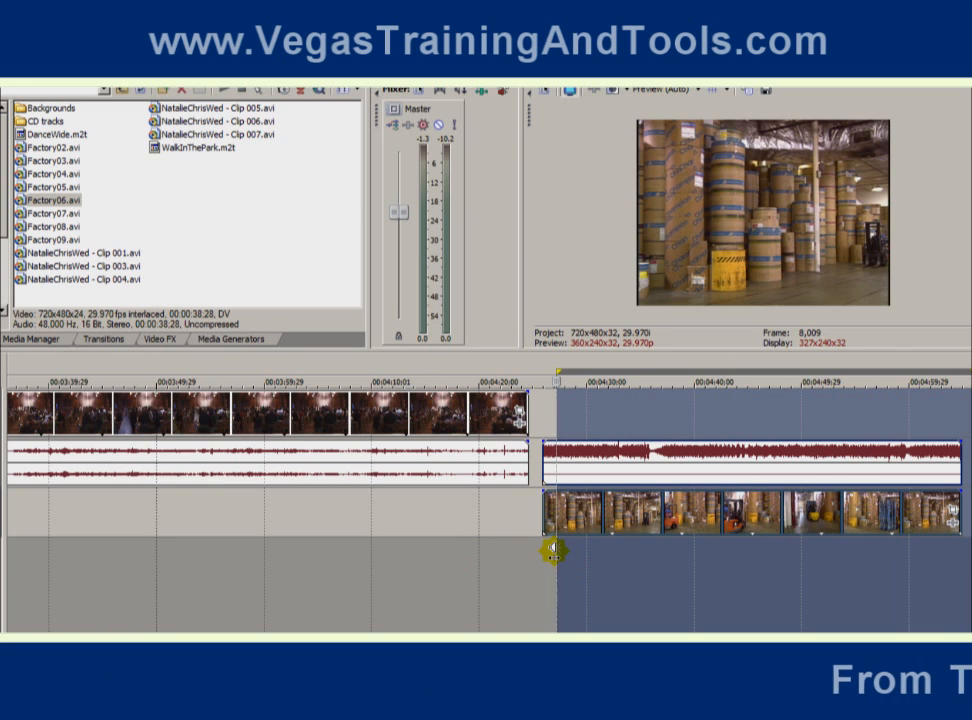
key(ctrl+z)
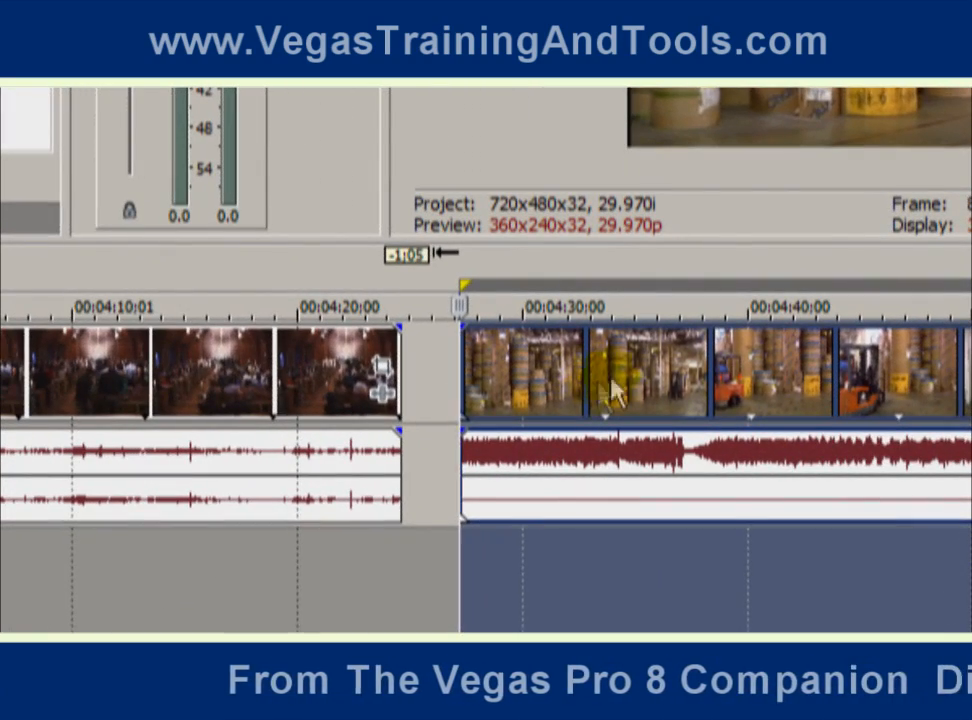
Step: Overlap the warehouse clip with the end of the wedding clip, trying crossfades of 4:28 and 8:16 and settling on 1:23
click(662, 366)
drag(662, 366, 530, 398)
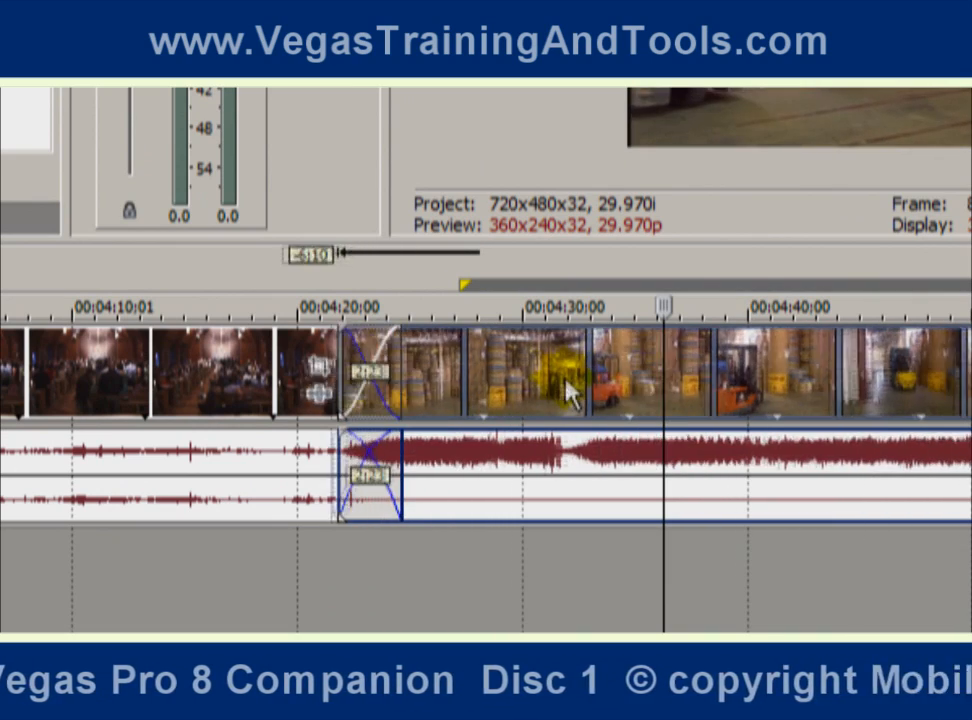
drag(554, 392, 513, 376)
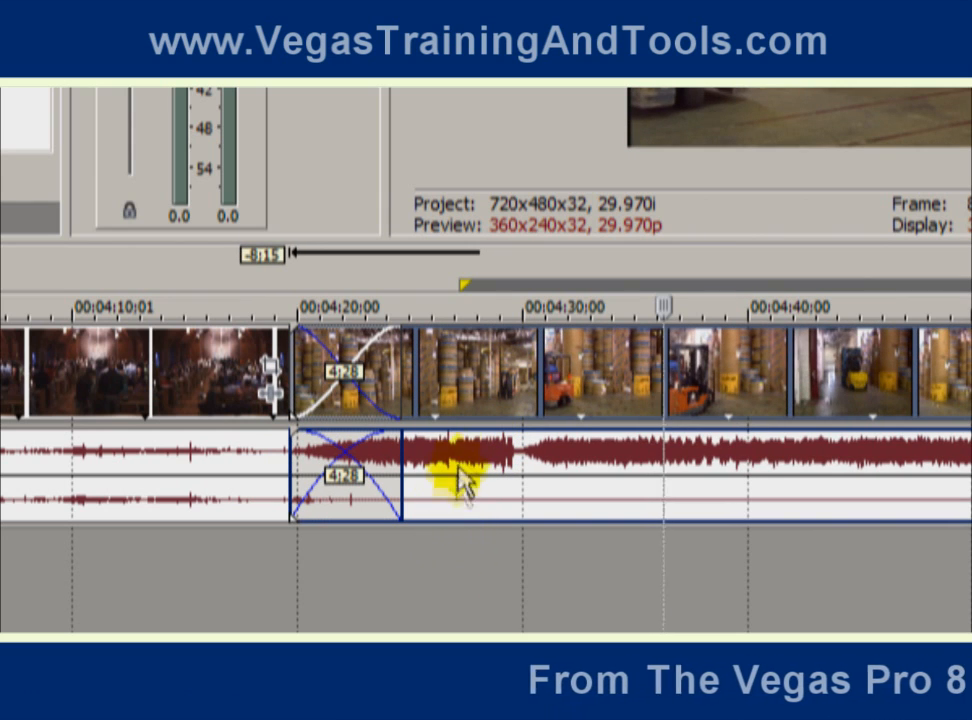
drag(608, 392, 529, 401)
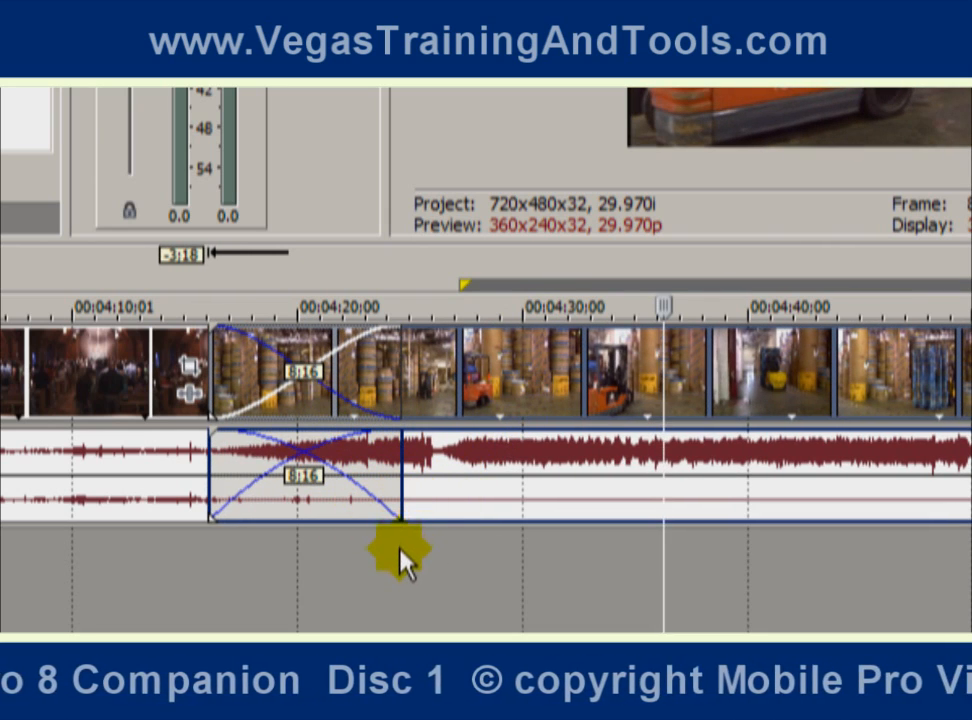
drag(511, 401, 660, 405)
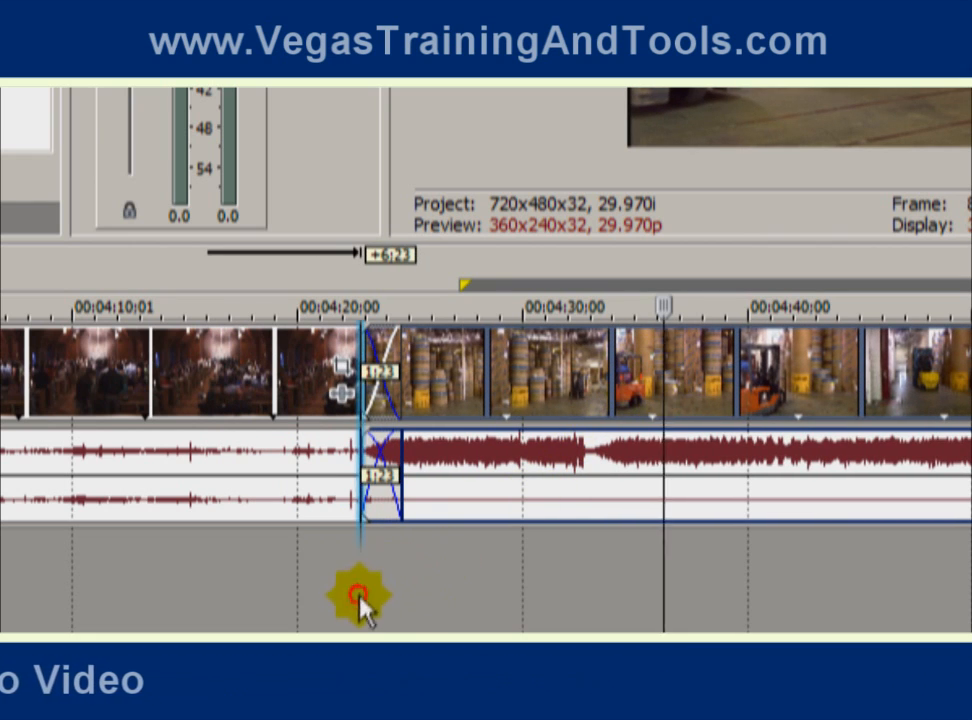
Step: Zoom in on the crossfade between the two clips and play it from its start
scroll(381, 603, up, 3)
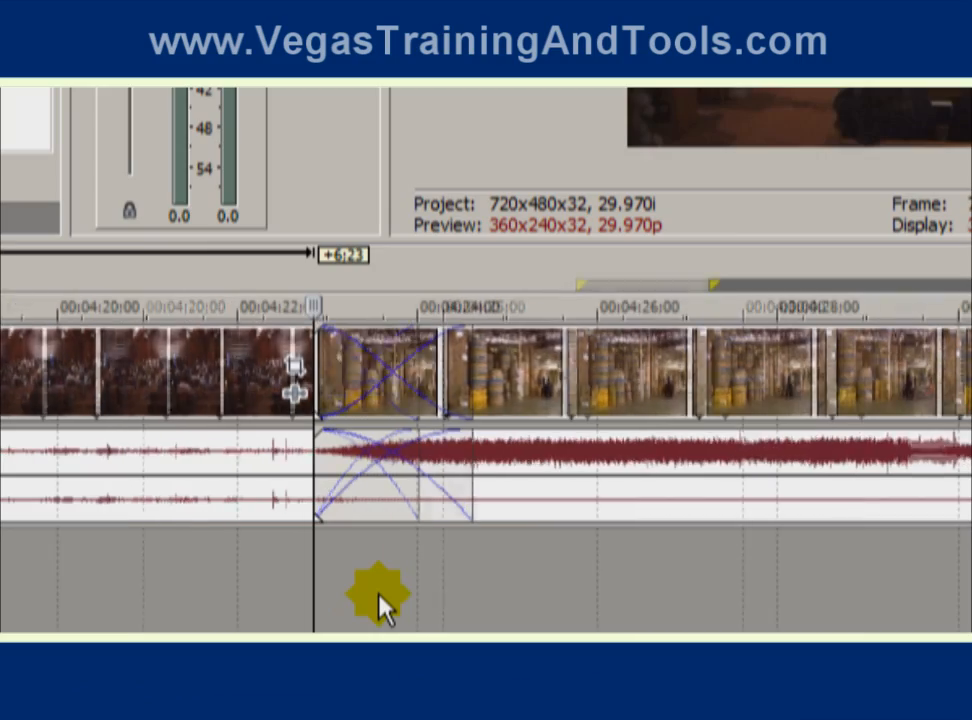
scroll(381, 603, up, 2)
drag(970, 305, 412, 304)
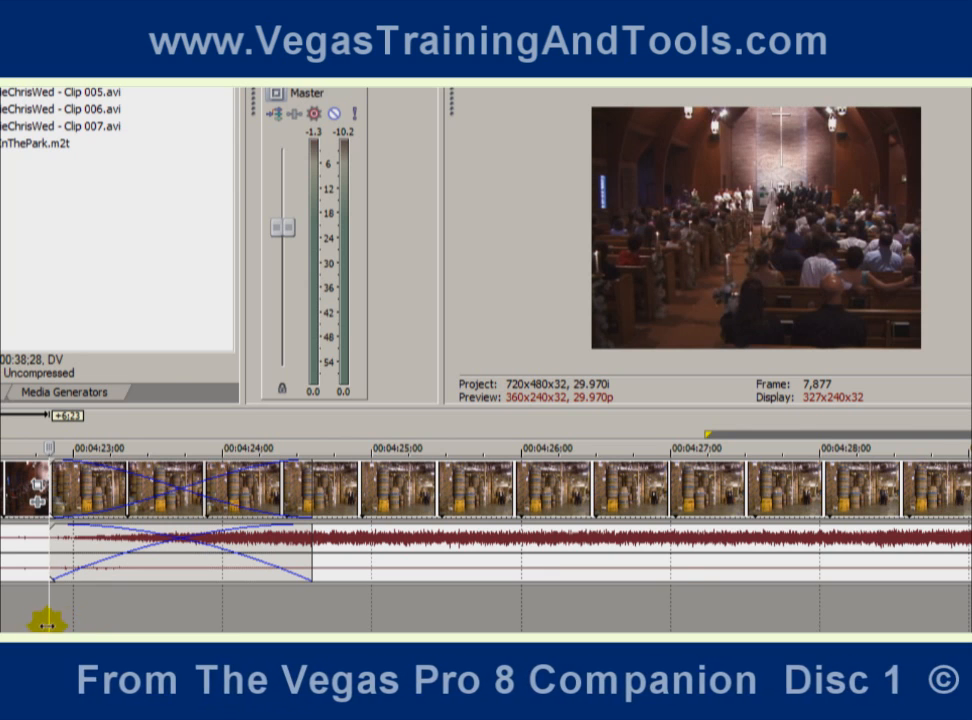
key(space)
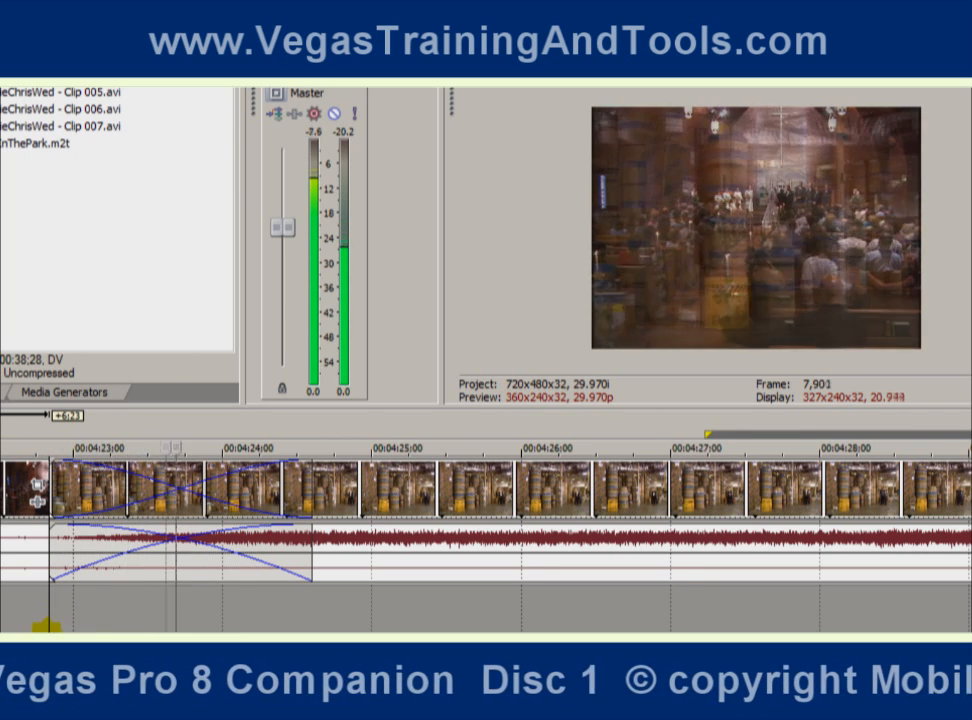